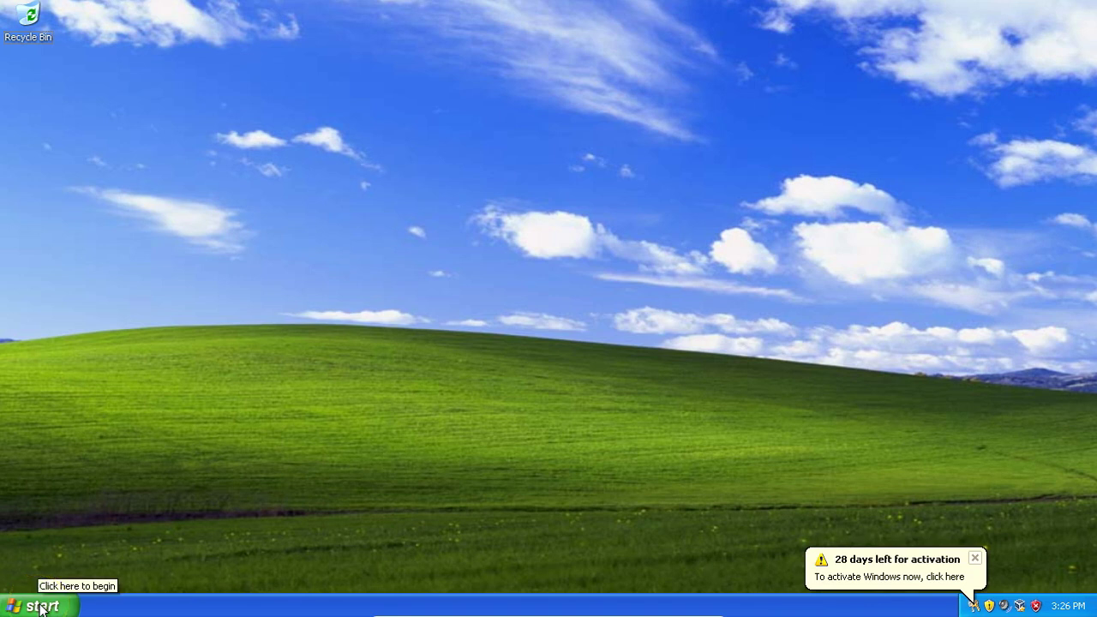
- Close the '28 days left for activation' reminder balloon in the notification area
left_click(975, 558)
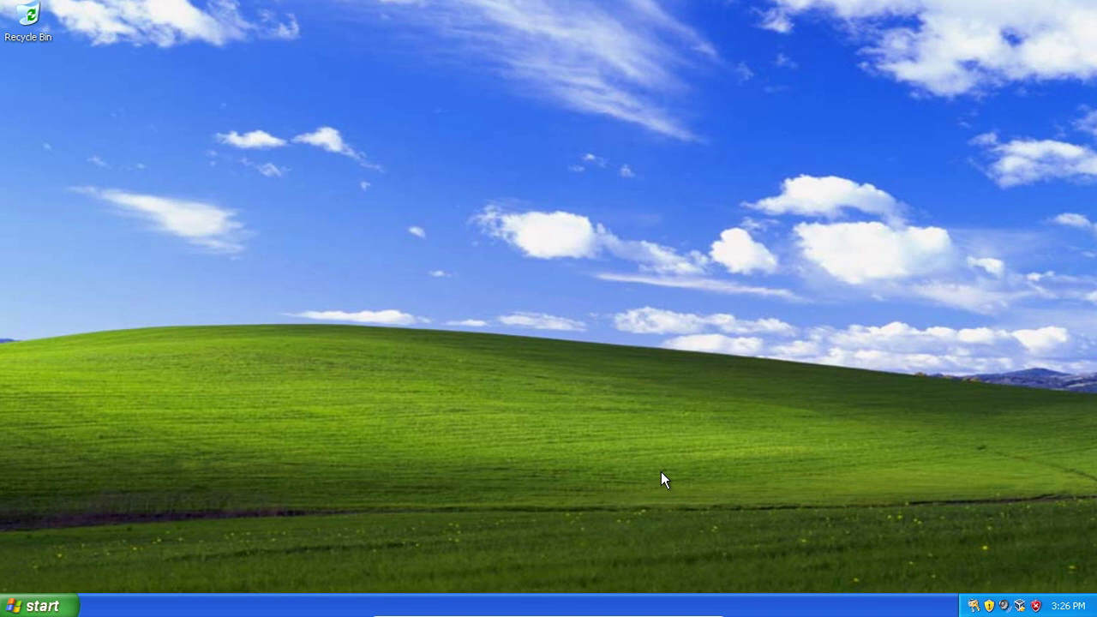
- Log off the current Windows session from the Start menu
left_click(43, 606)
left_click(176, 577)
left_click(599, 232)
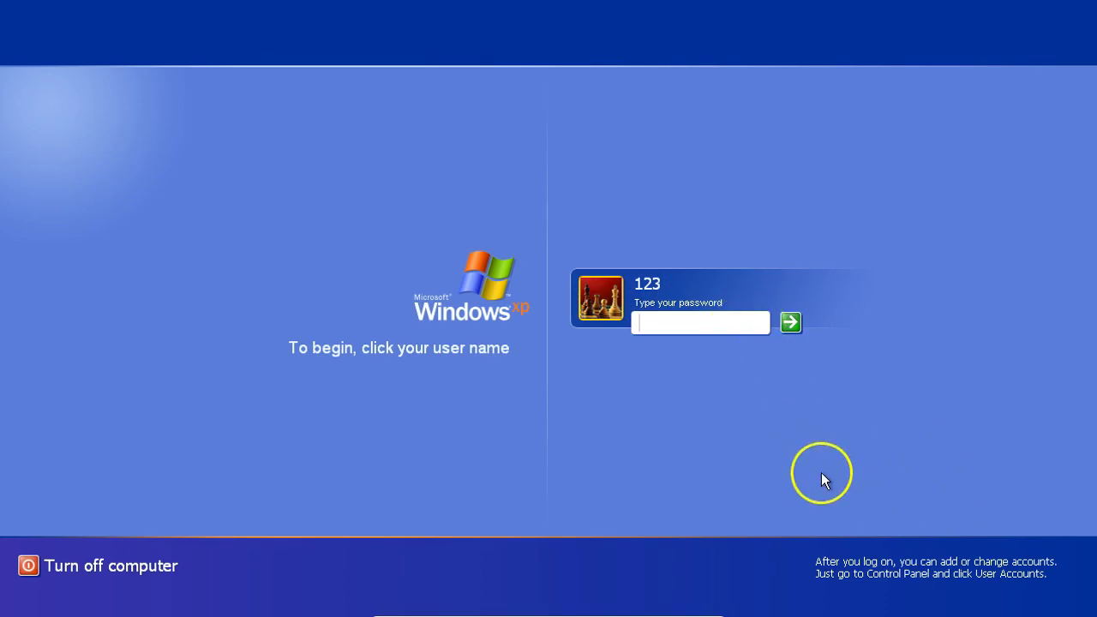
- Try a password on the user tile, dismiss the rejection warning and collapse the tile
type("12345")
key("Return")
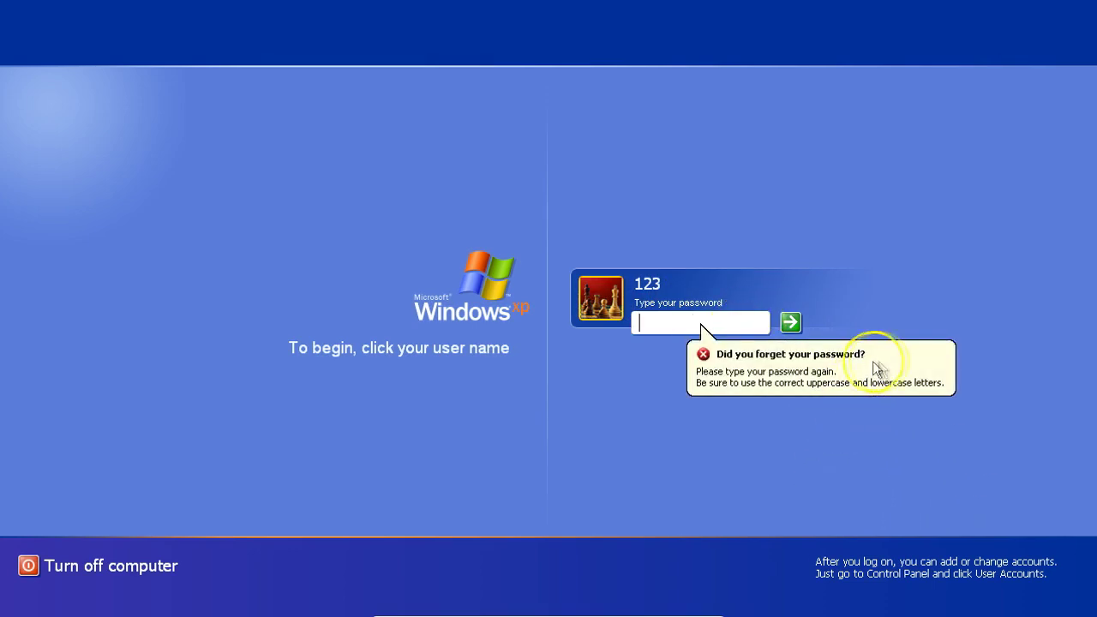
left_click(869, 355)
left_click(638, 422)
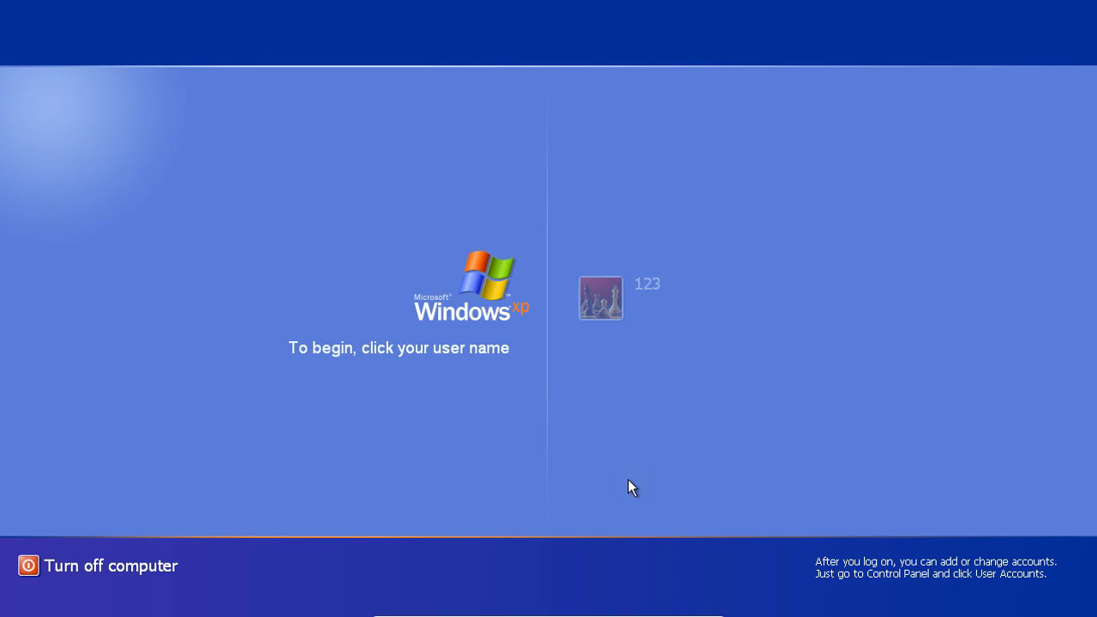
- In the classic logon box, clear both prefilled fields and enter Administrator as user name
key("ctrl+alt+Delete")
key("ctrl+alt+Delete")
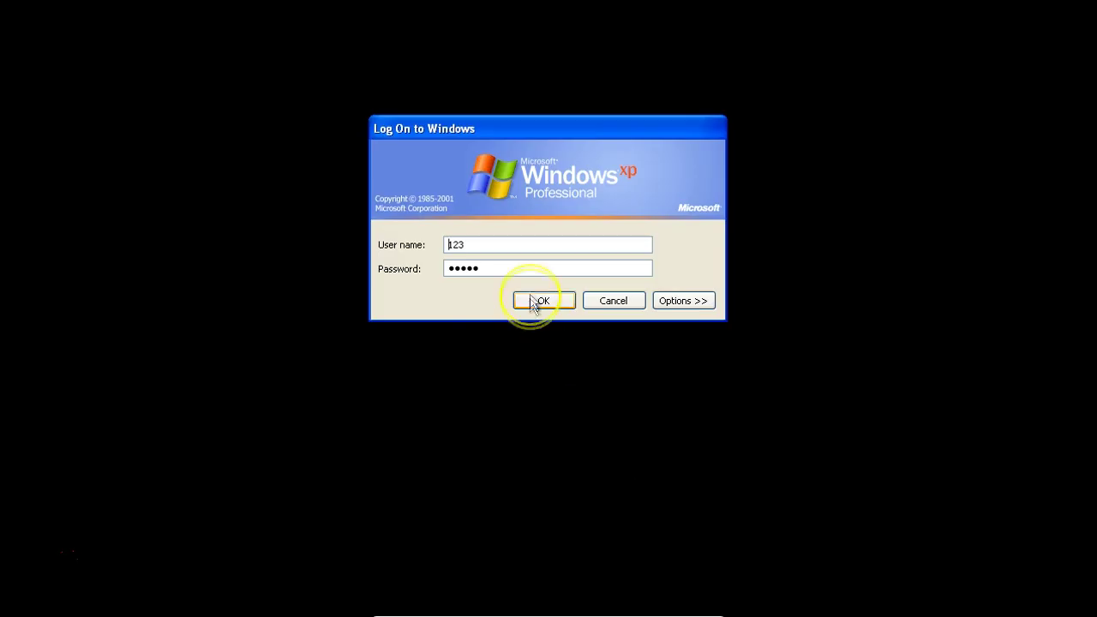
left_click_drag(539, 262, 446, 268)
key("BackSpace")
left_click(534, 244)
key("BackSpace")
key("BackSpace")
key("BackSpace")
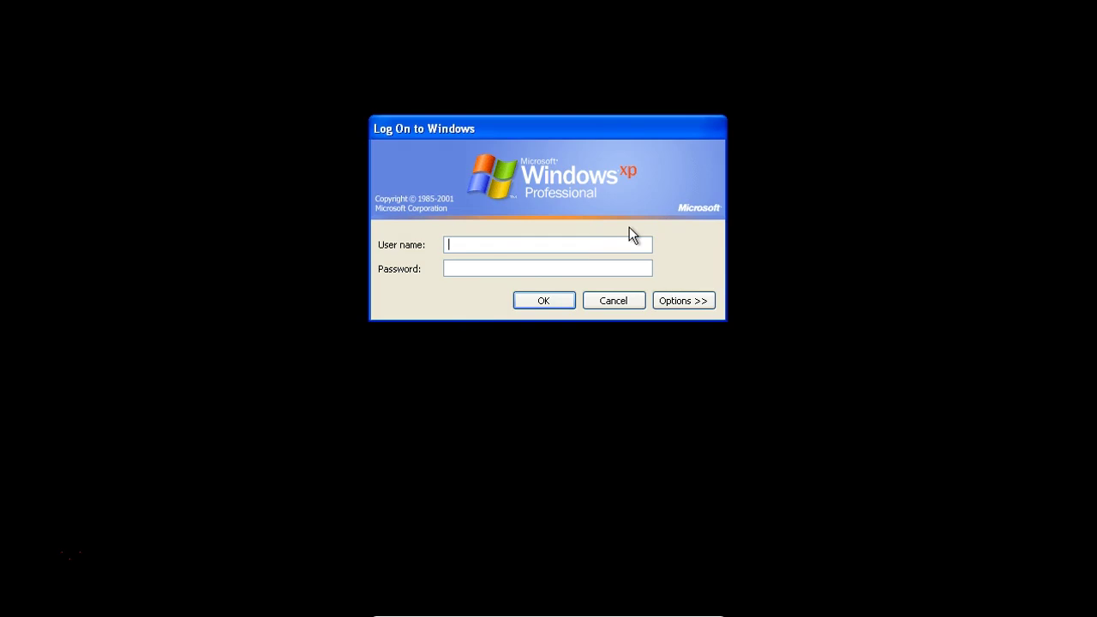
type("Administrator")
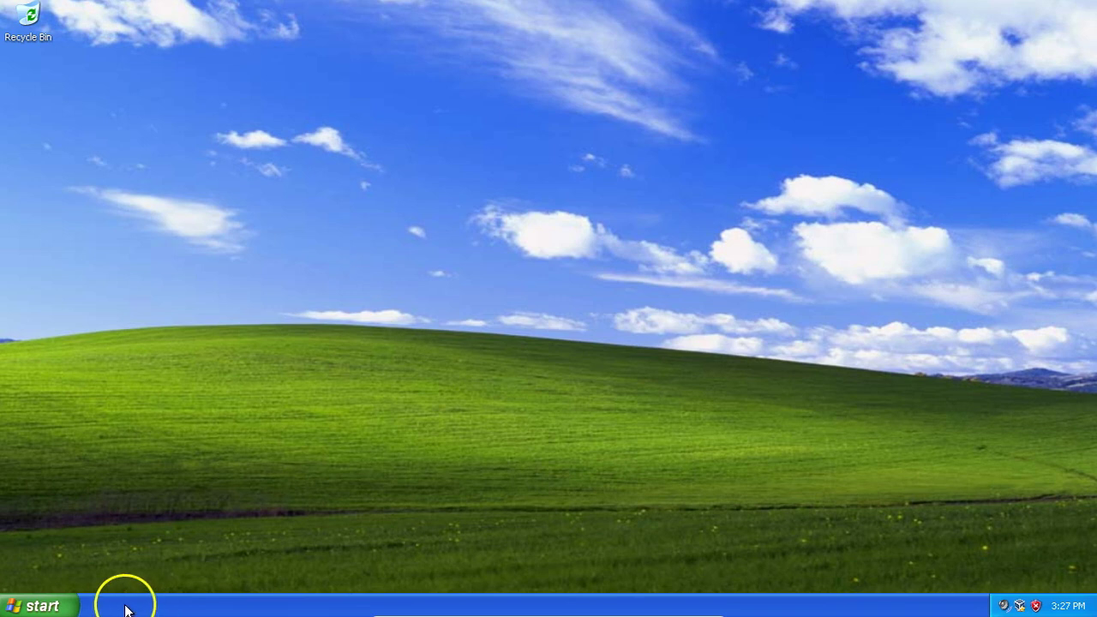
- Open Computer Management via Manage on My Computer's right-click menu in the Start menu
key("super")
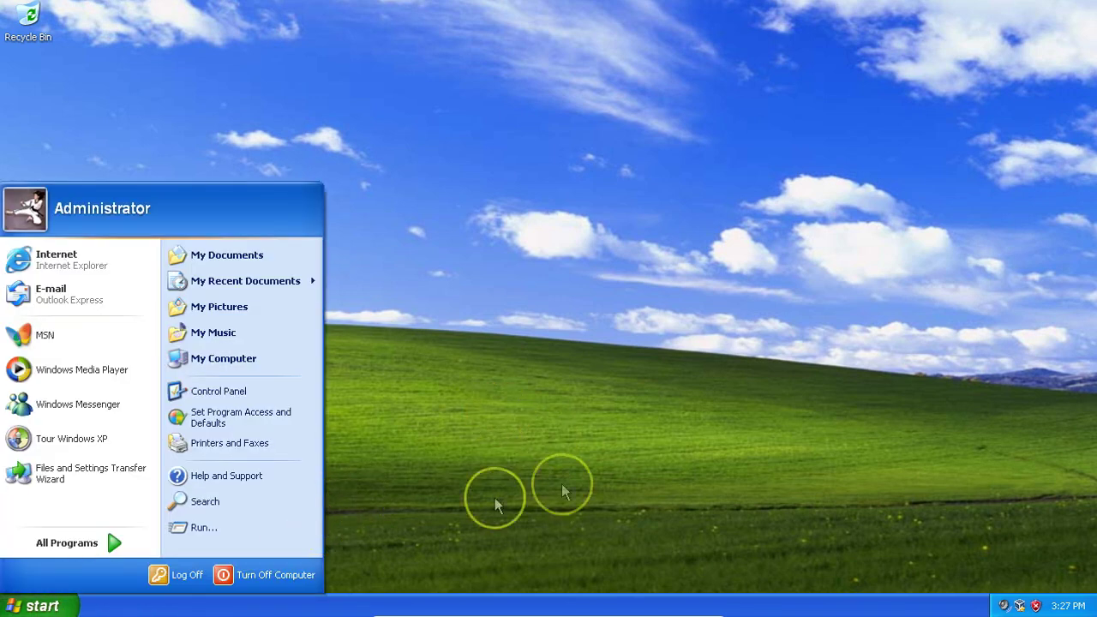
left_click(490, 499)
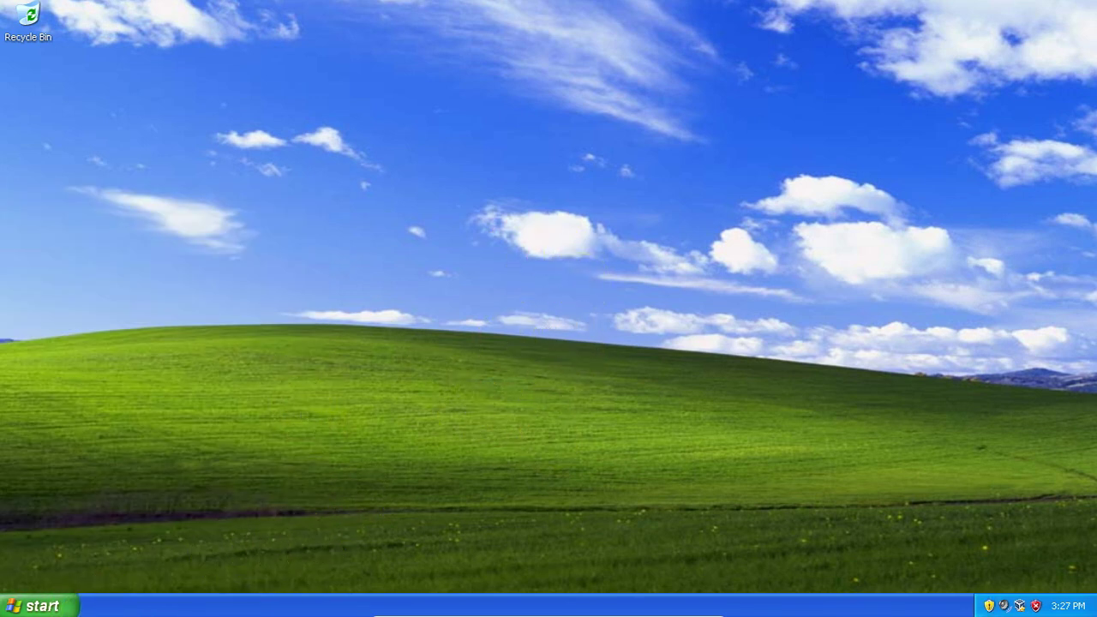
left_click(53, 608)
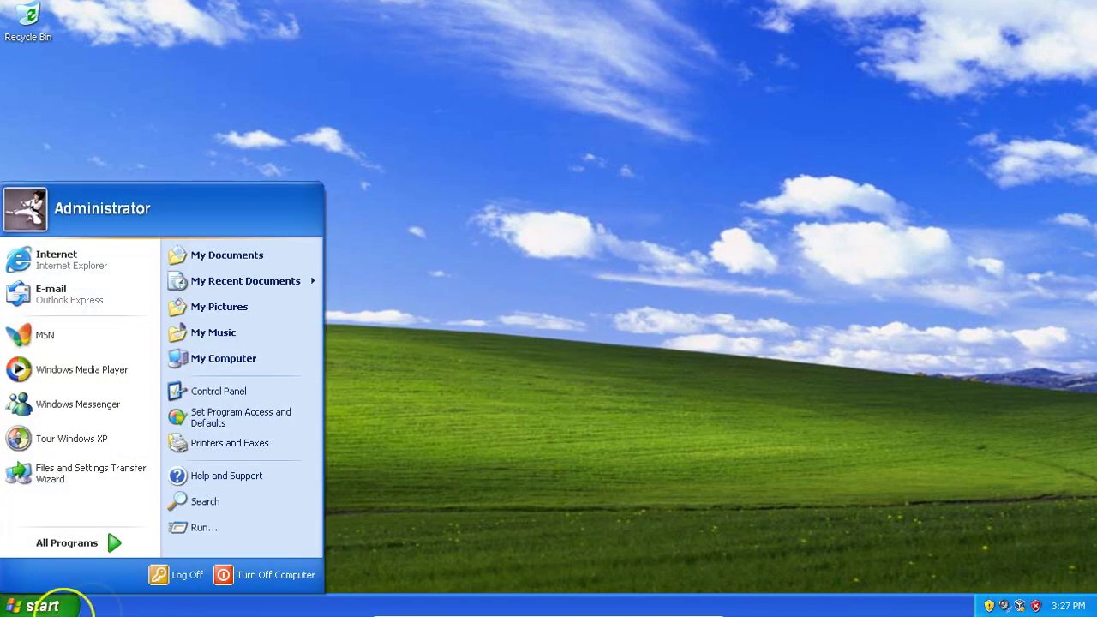
right_click(226, 359)
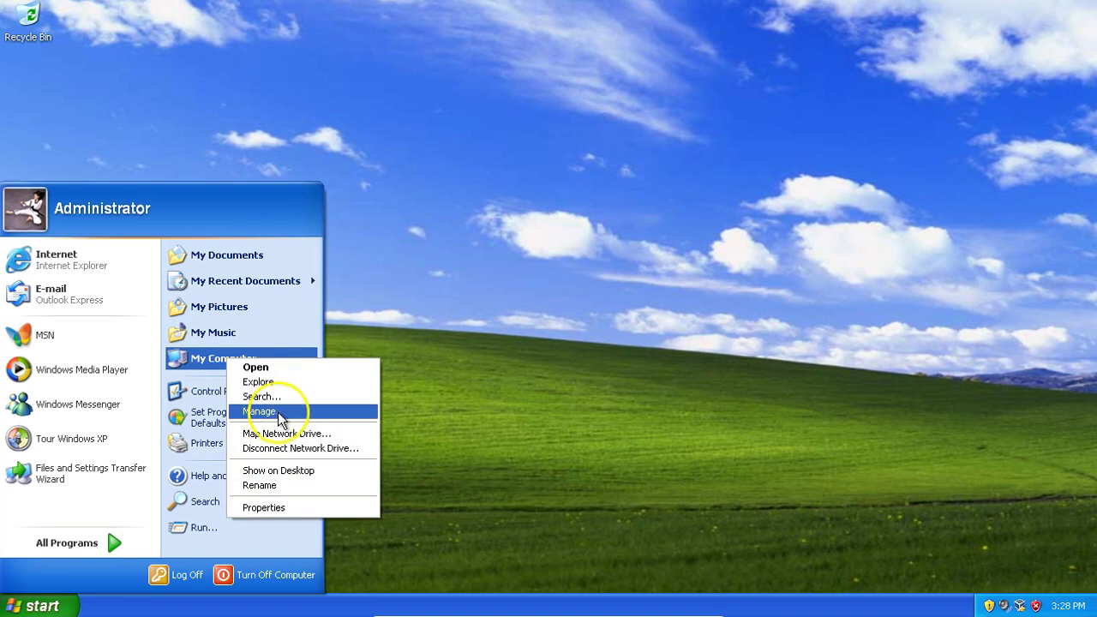
left_click(268, 412)
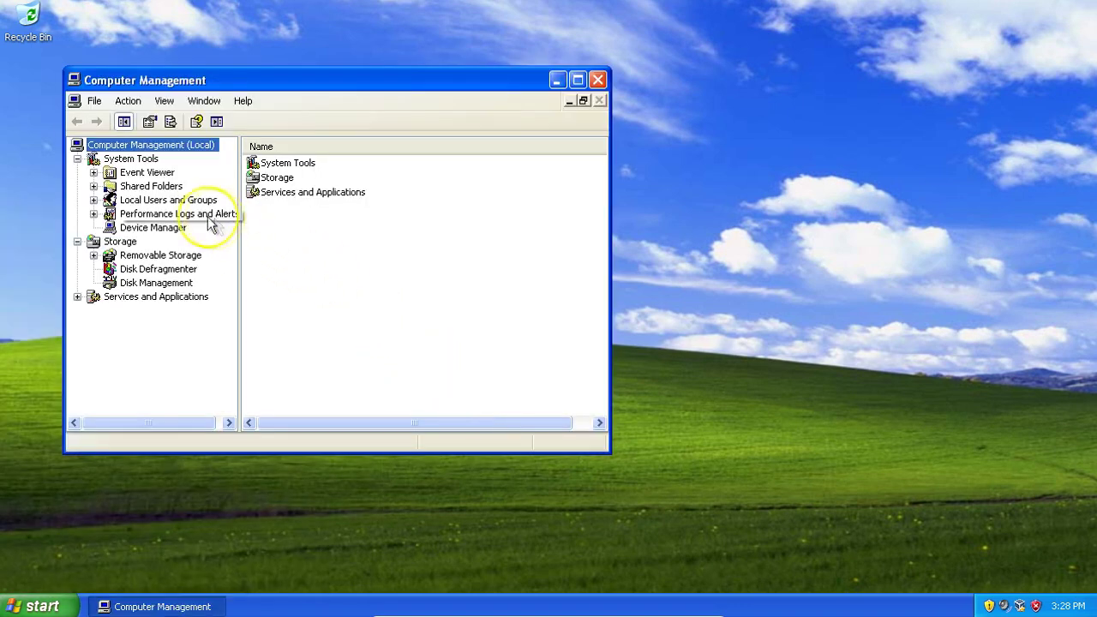
- Expand Local Users and Groups, show the Users list and maximize the window
double_click(158, 200)
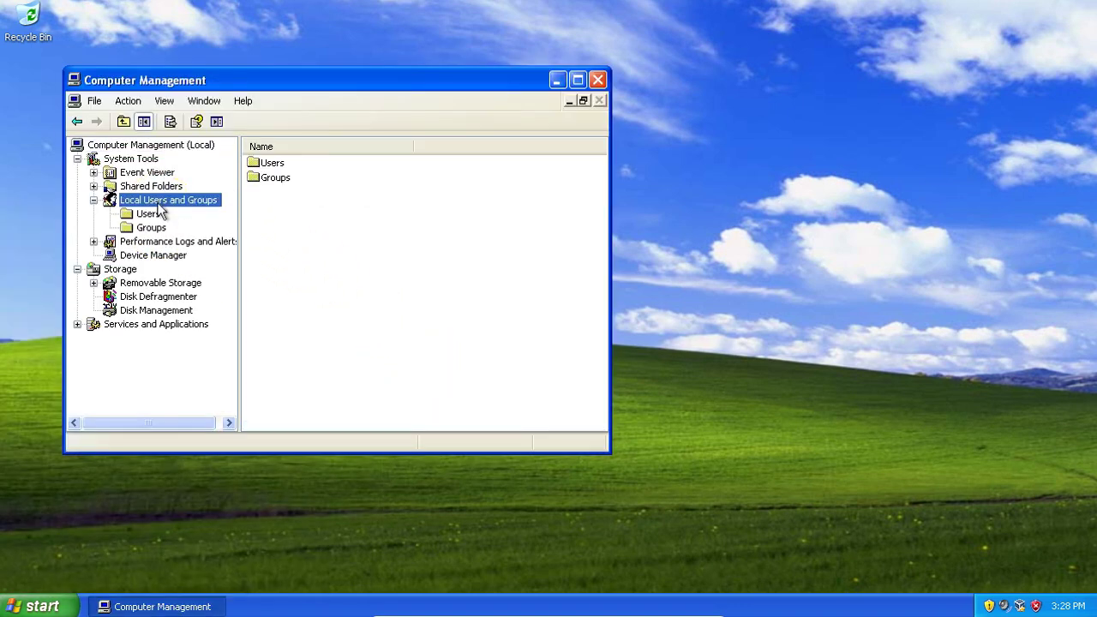
left_click(147, 213)
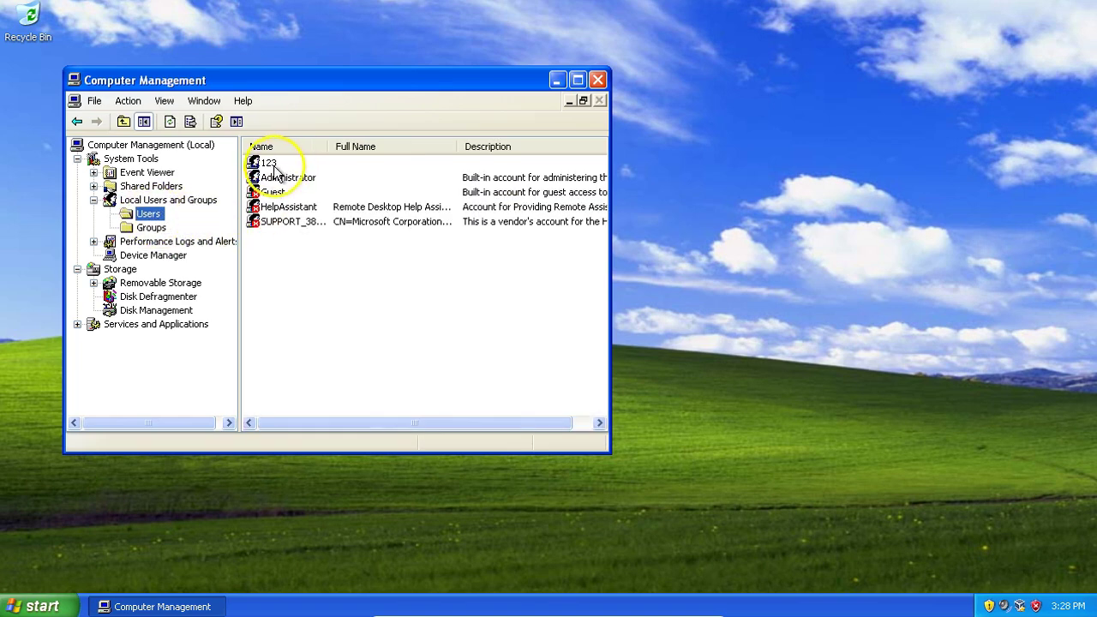
left_click(271, 163)
double_click(300, 80)
left_click(242, 259)
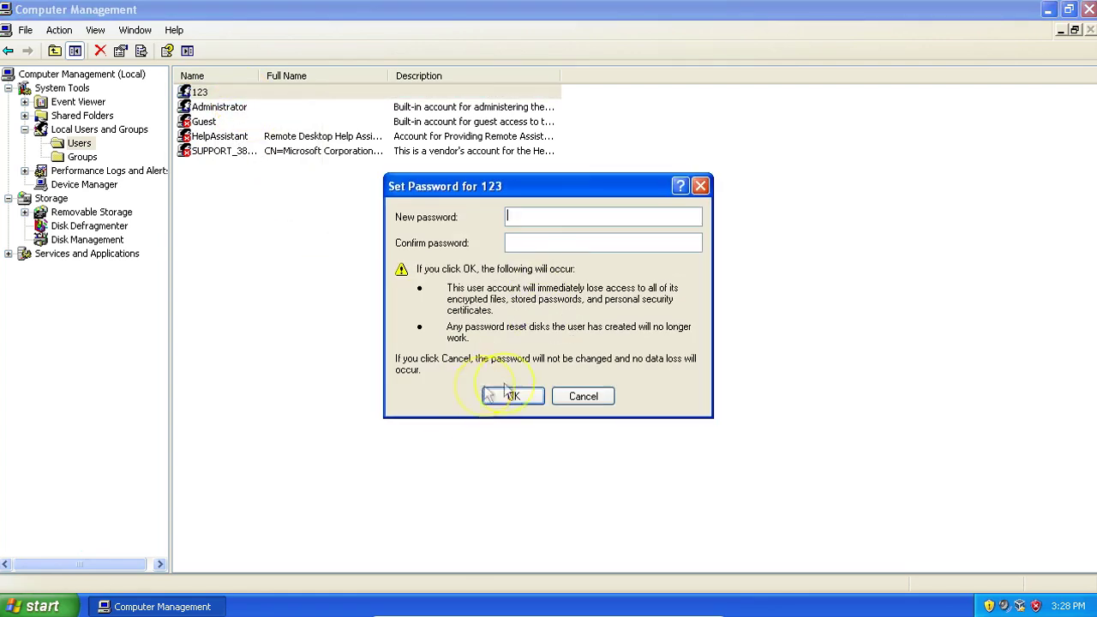
- Enter and confirm the new password for account 123, then apply it
type("123")
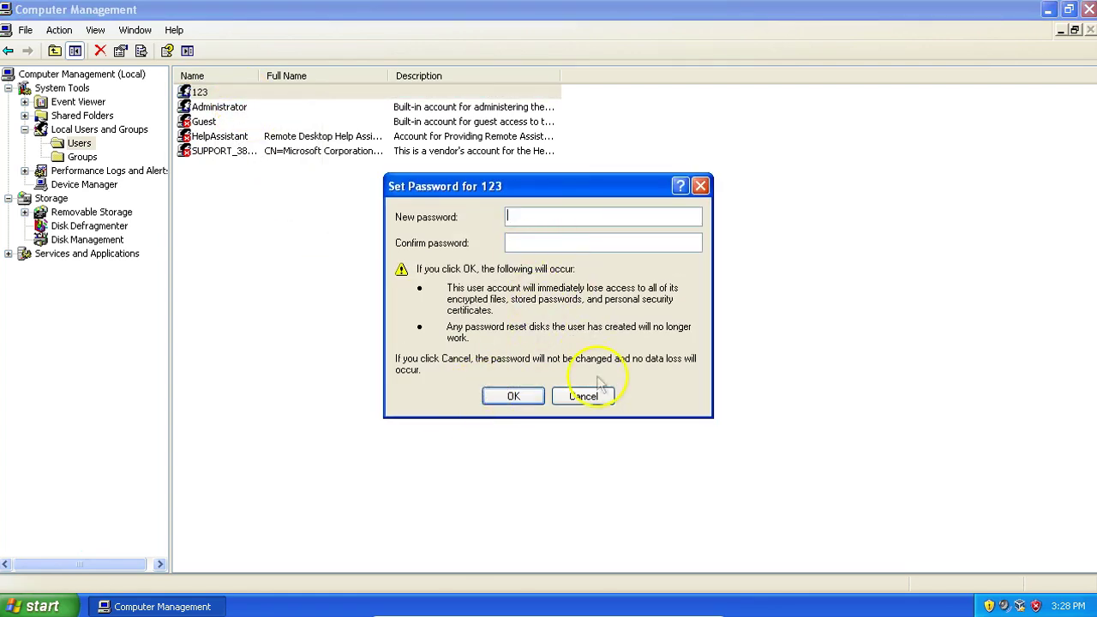
left_click(579, 242)
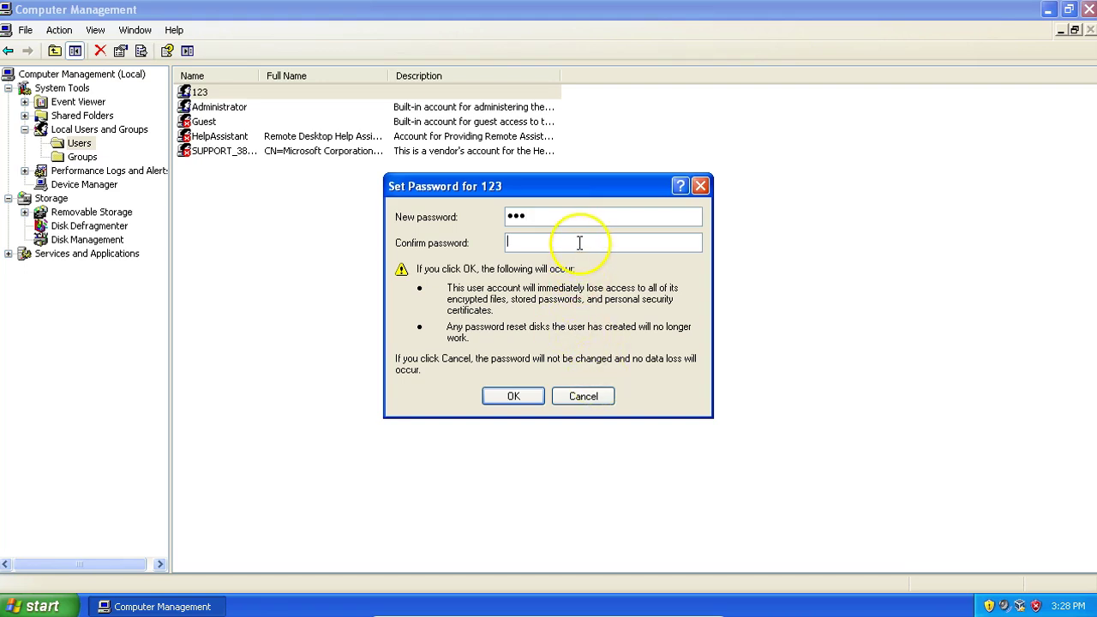
type("123")
key("Return")
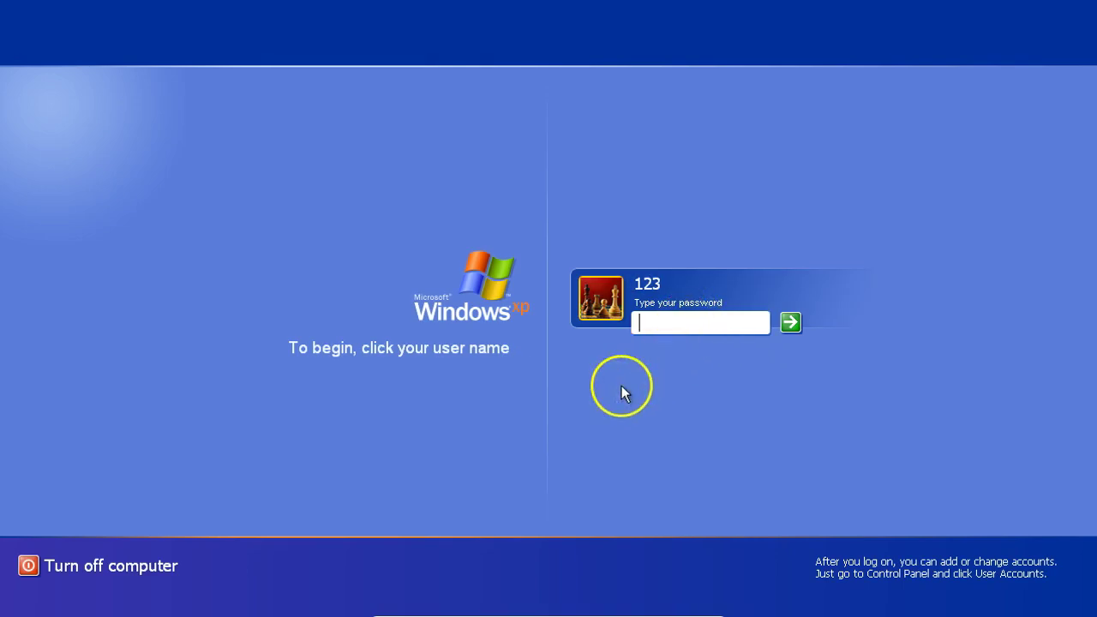
- Log into account 123 with its new password and dismiss the antivirus warning
type("123")
key("Return")
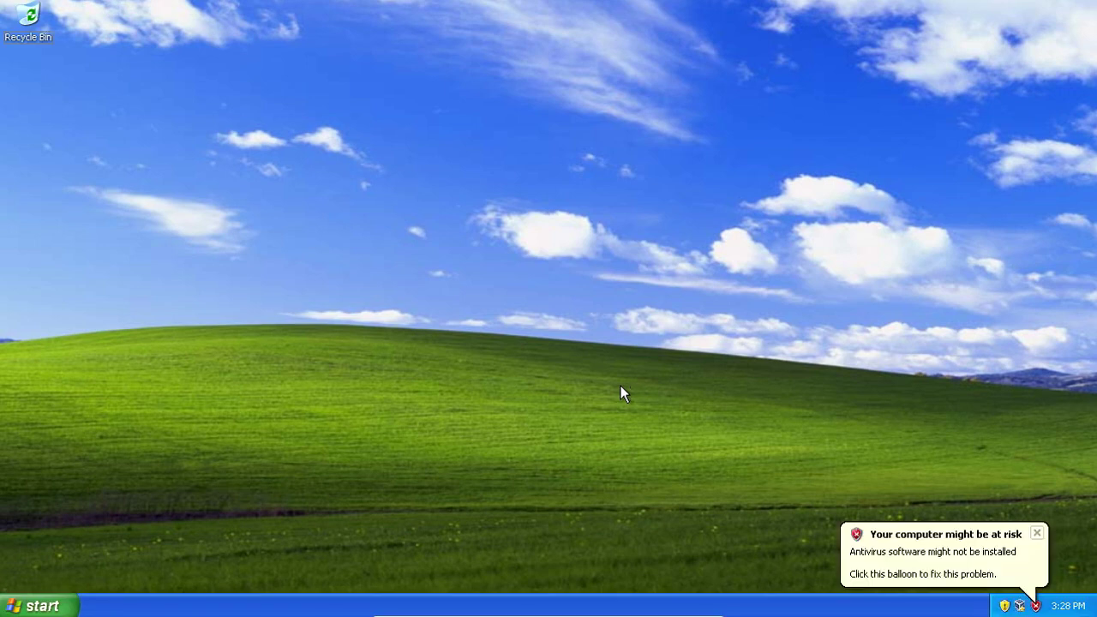
left_click(1037, 533)
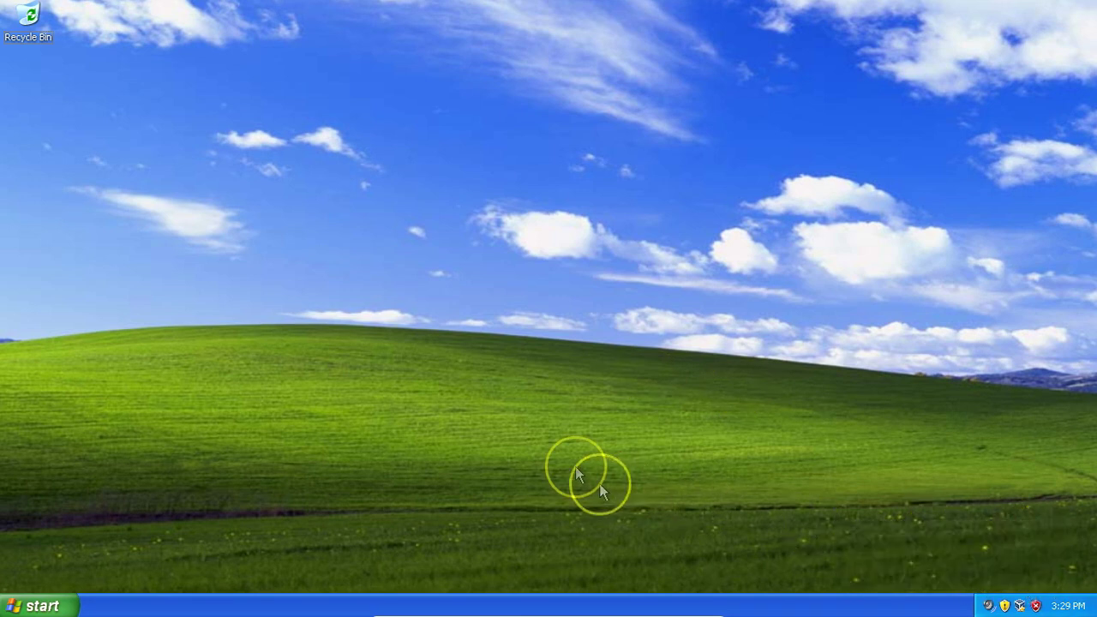